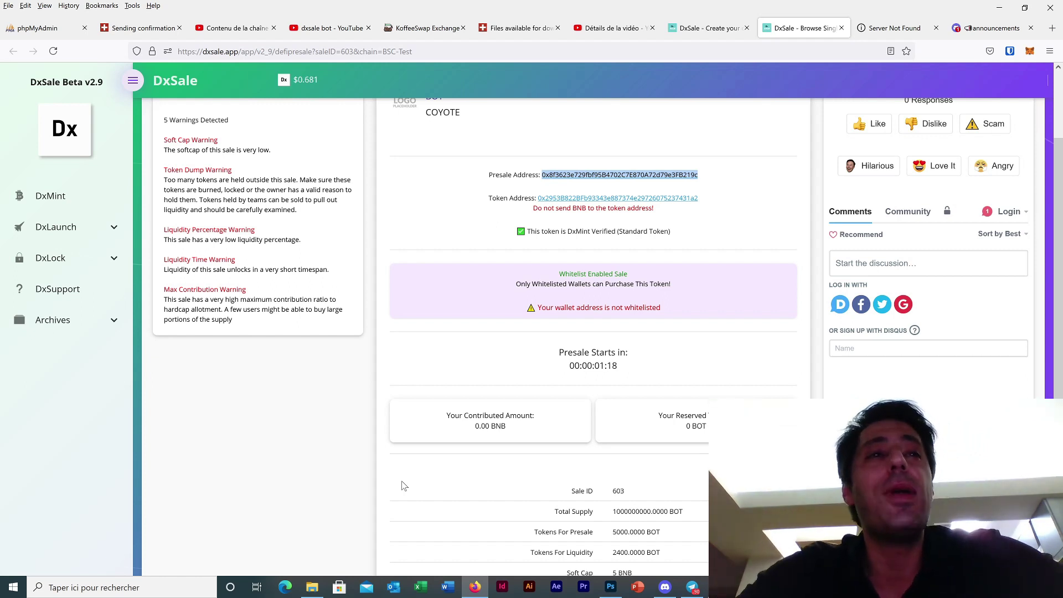
Run dxsalebot.py from the 0.5 folder and move its py.exe console up and left
left_click(312, 586)
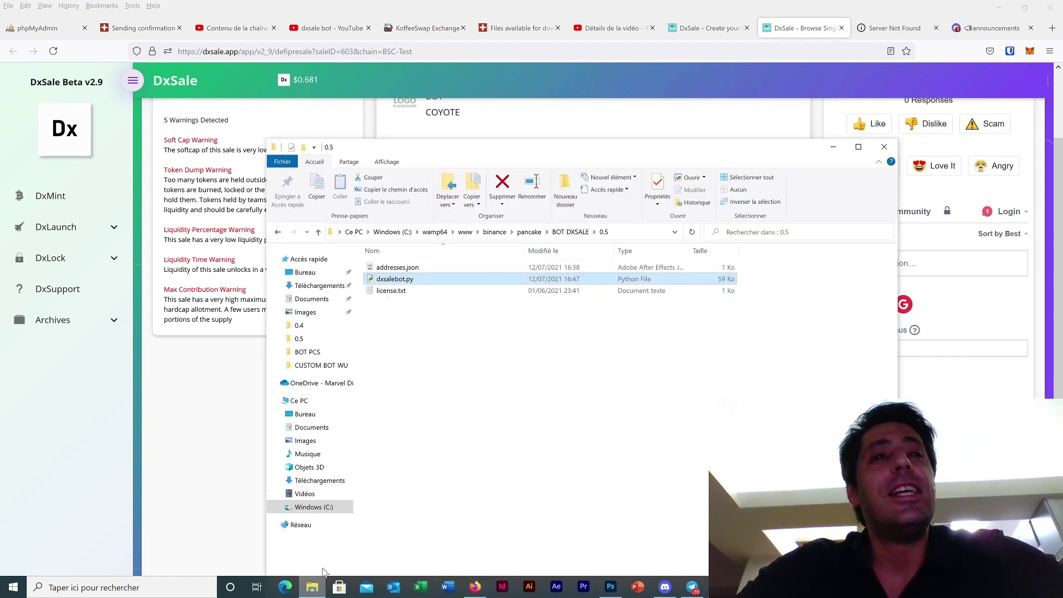
double_click(397, 279)
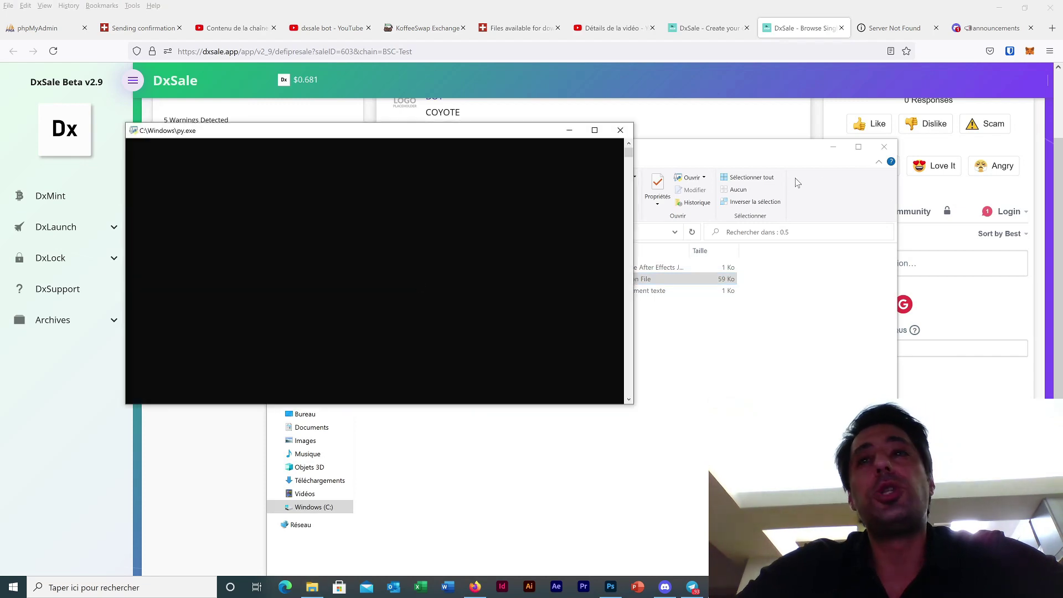
left_click(833, 146)
left_click_drag(435, 137, 386, 98)
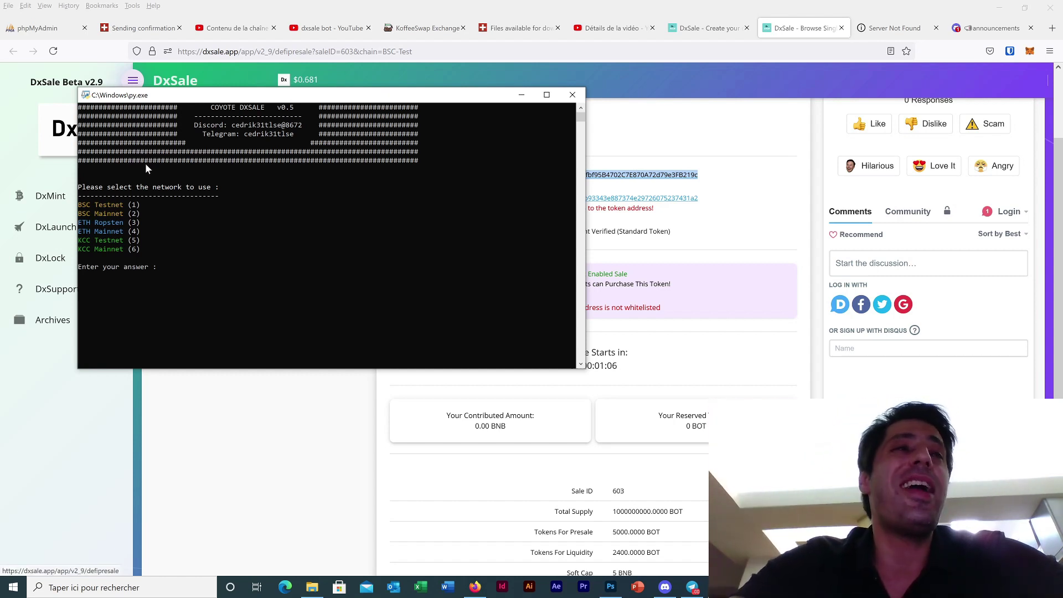
Choose network 1, BSC Testnet, in the bot console
left_click_drag(160, 98, 127, 71)
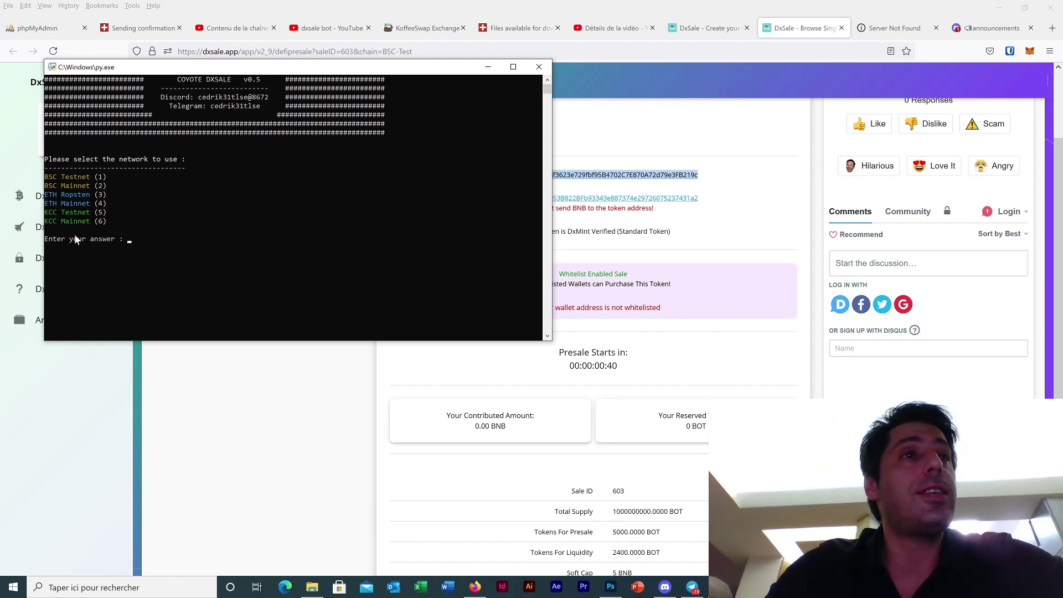
type("1")
key("Return")
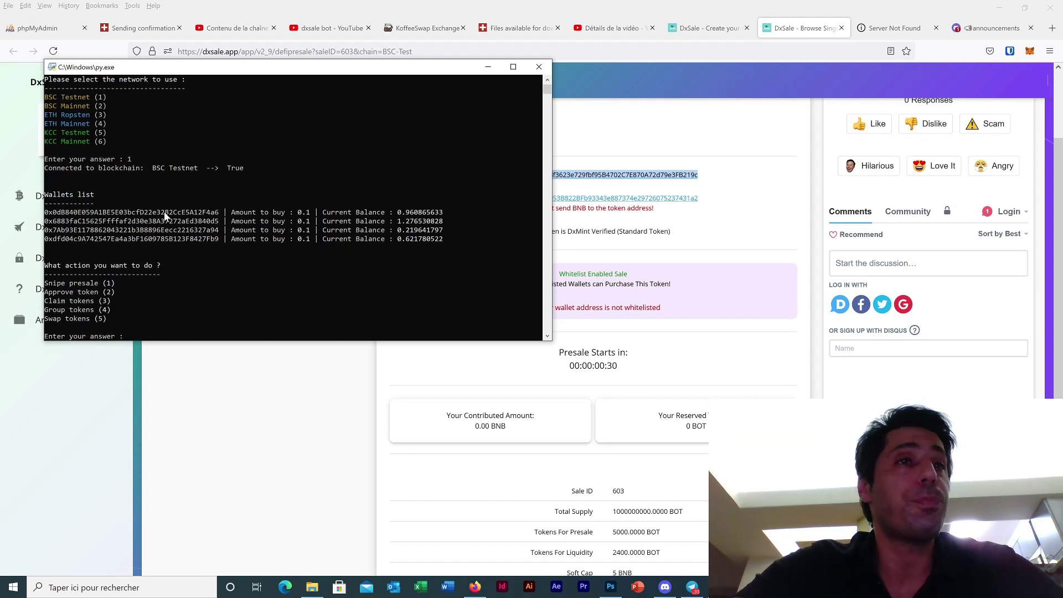
Copy the listed wallets text, then pick option 1 to snipe a presale
left_click_drag(140, 212, 188, 247)
right_click(187, 238)
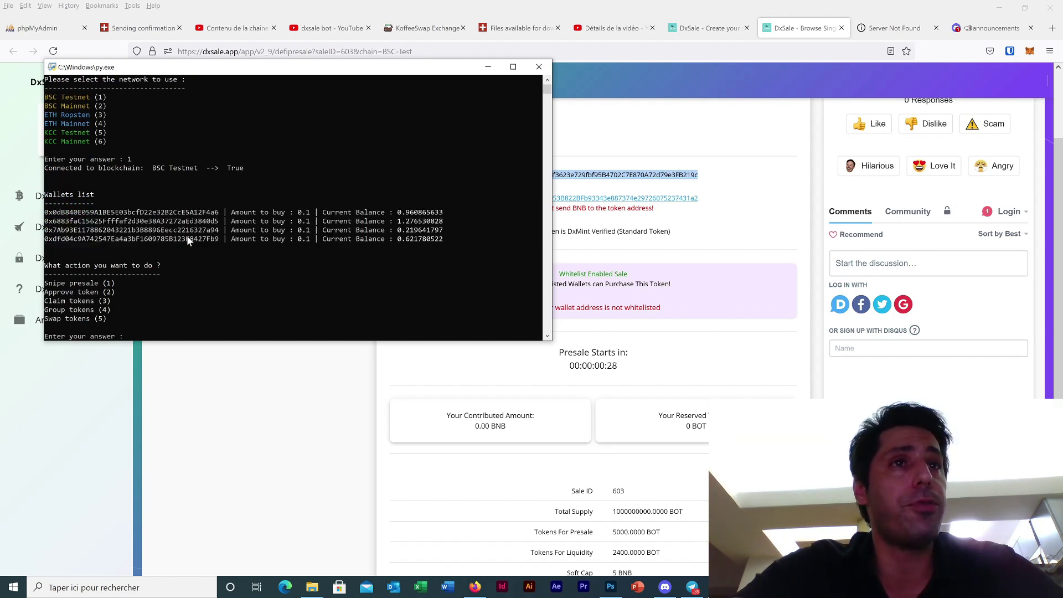
type("1")
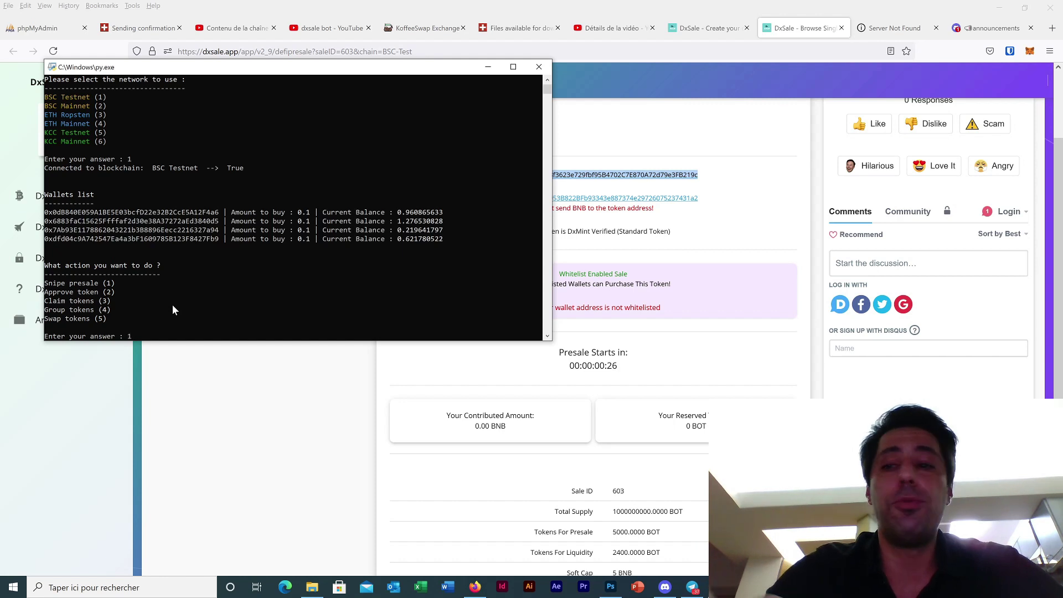
key("Return")
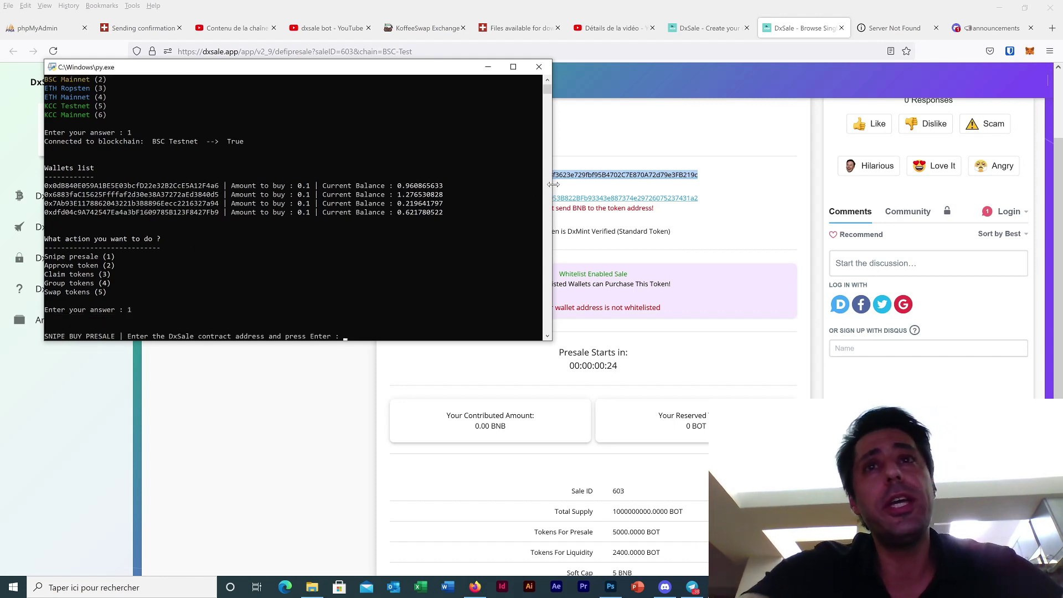
Copy the full COYOTE presale address from DxSale and paste it into the bot
left_click(728, 183)
left_click_drag(699, 176, 543, 181)
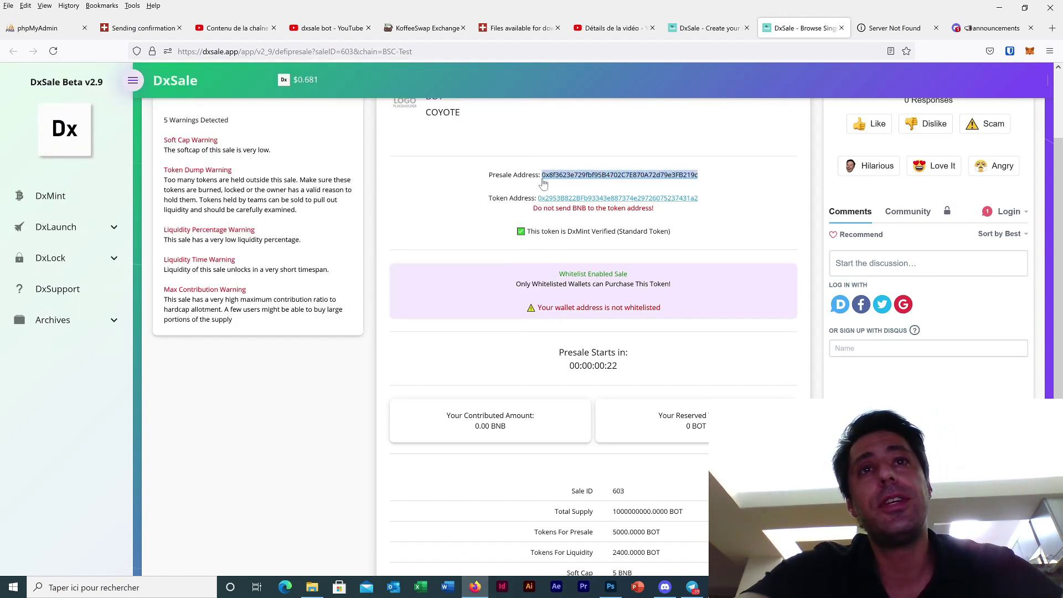
left_click(713, 190)
left_click_drag(696, 176, 544, 182)
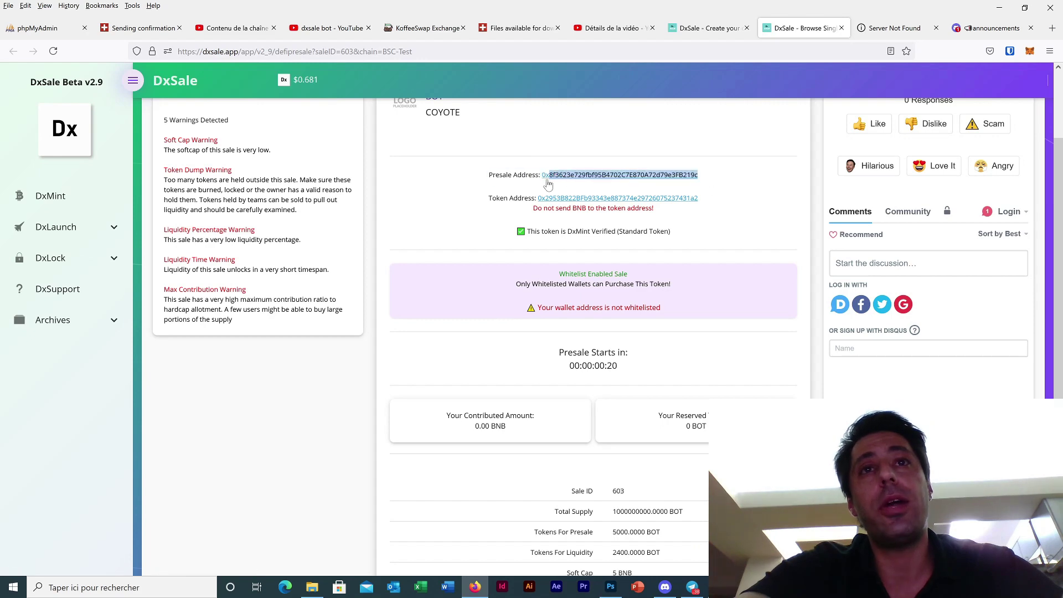
key("ctrl+c")
key("alt+Tab")
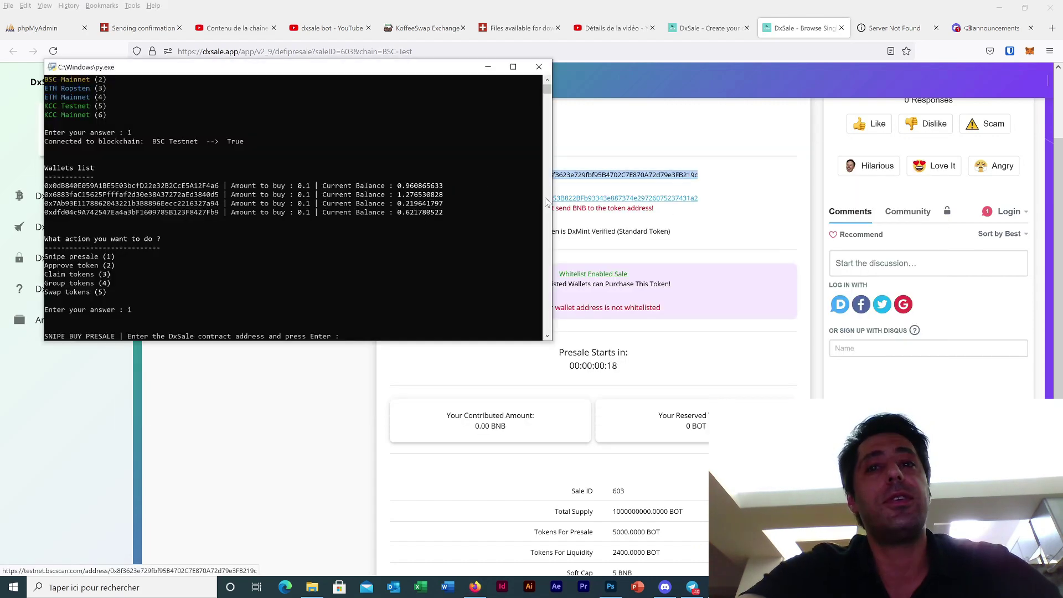
key("ctrl+v")
key("Return")
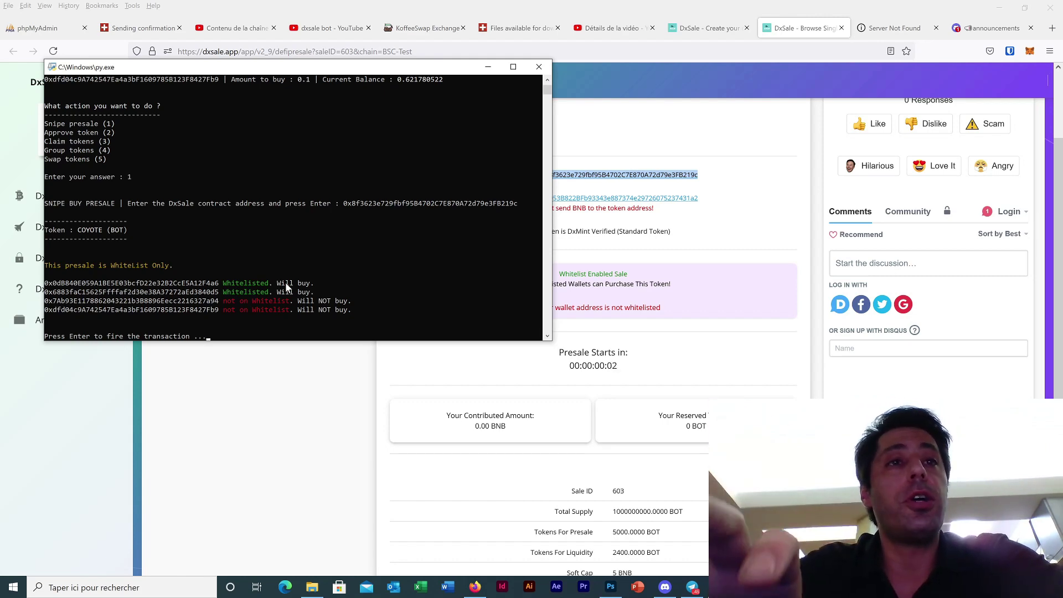
Fire the whitelisted wallets' buys, widen the console, and check 0.2 BNB raised
key("Return")
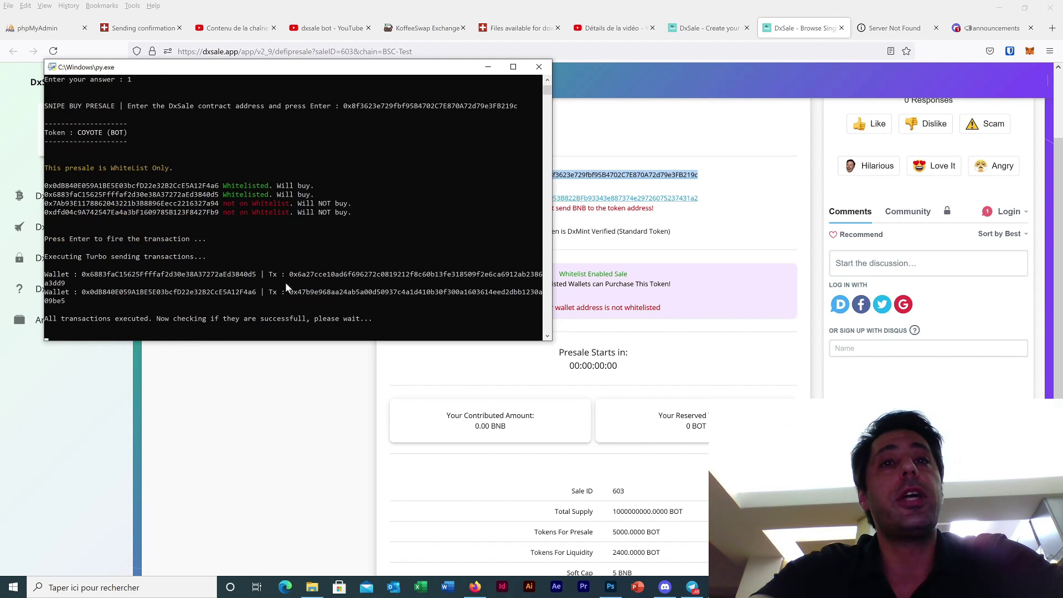
left_click_drag(552, 235, 588, 229)
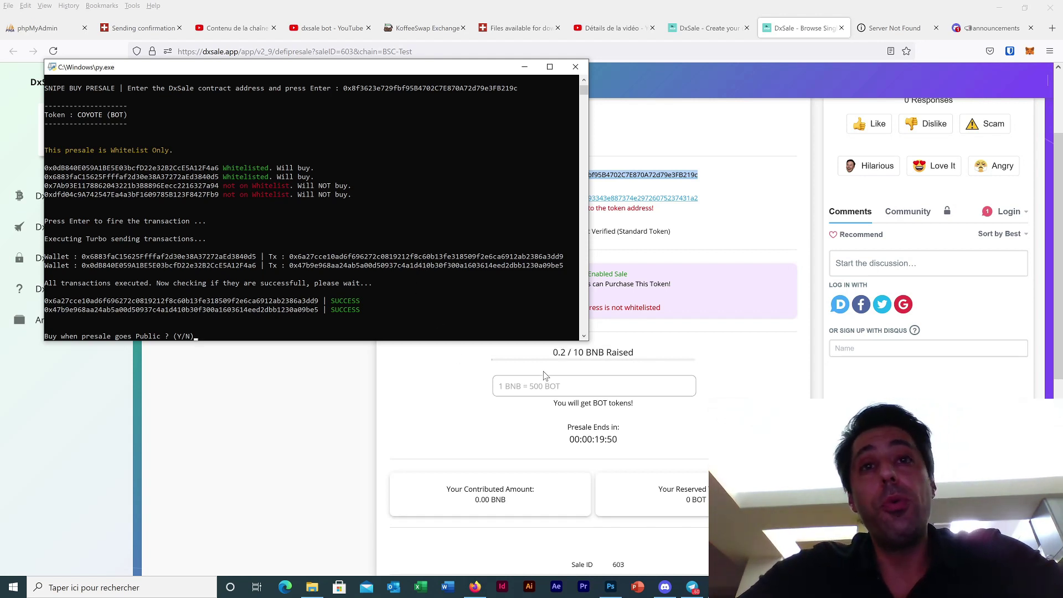
left_click_drag(553, 353, 566, 357)
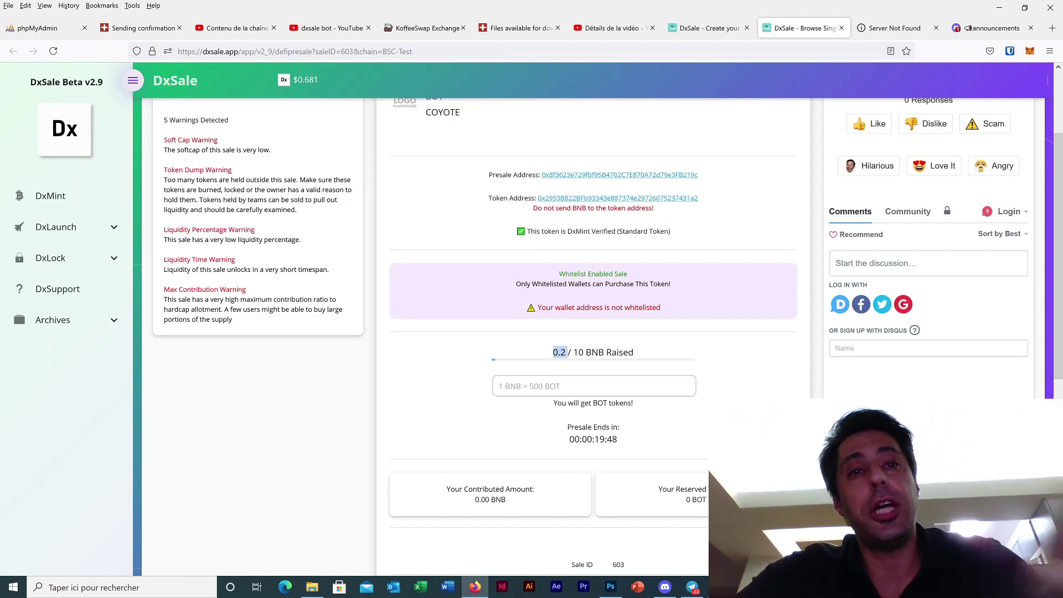
Answer y so the bot buys with the remaining wallets once the sale goes public
key("alt+Tab")
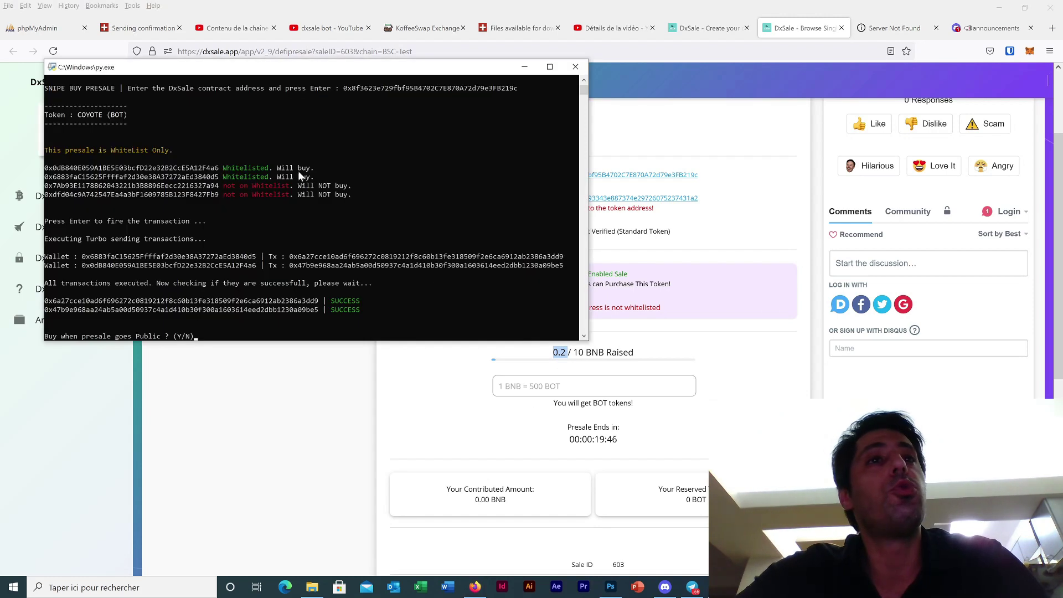
scroll(300, 176, "up", 7)
scroll(321, 177, "down", 3)
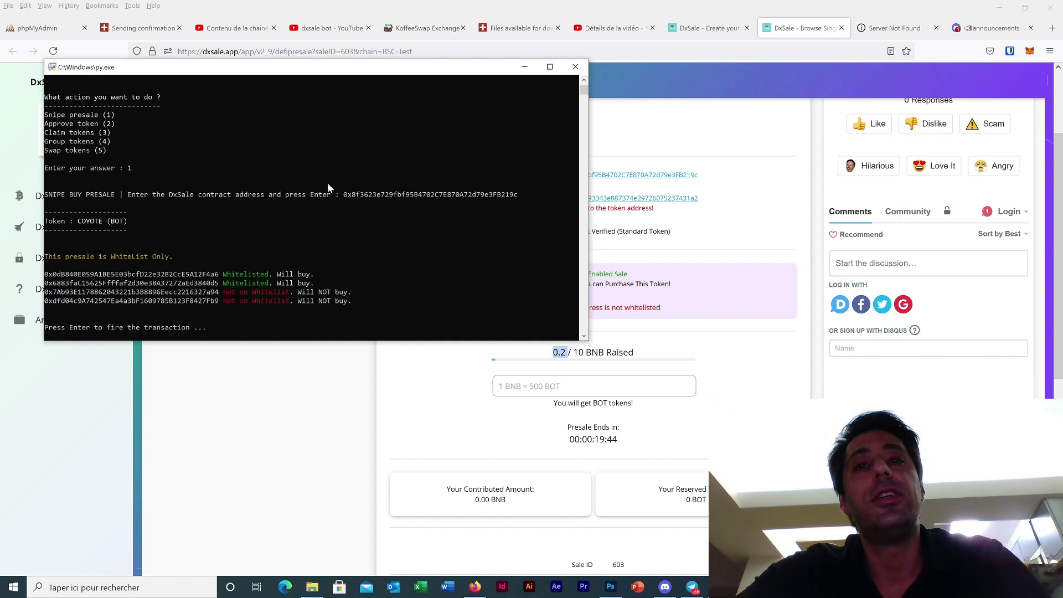
scroll(327, 181, "down", 5)
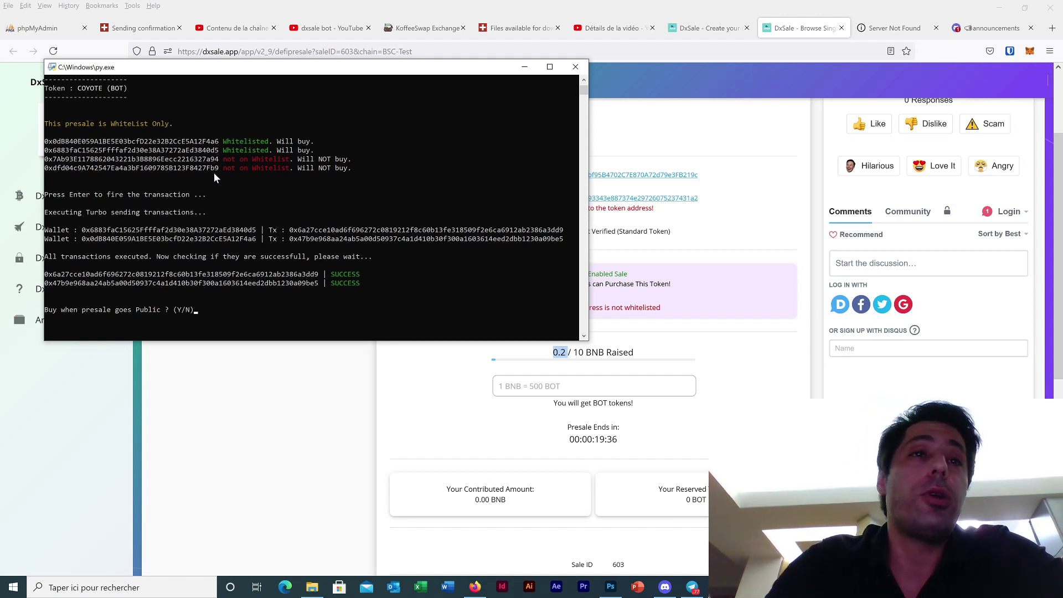
type("y")
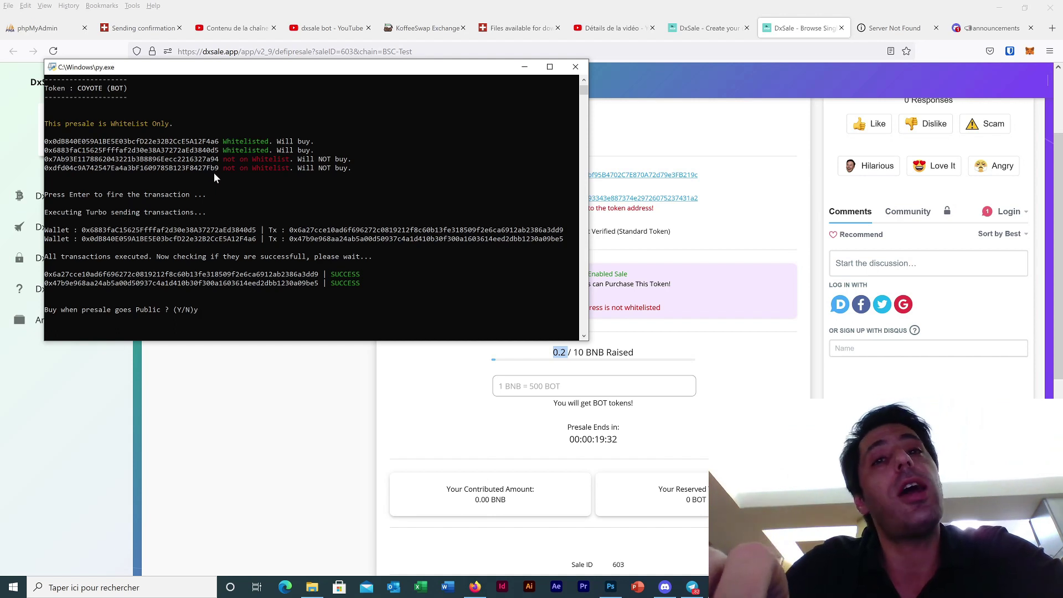
key("Return")
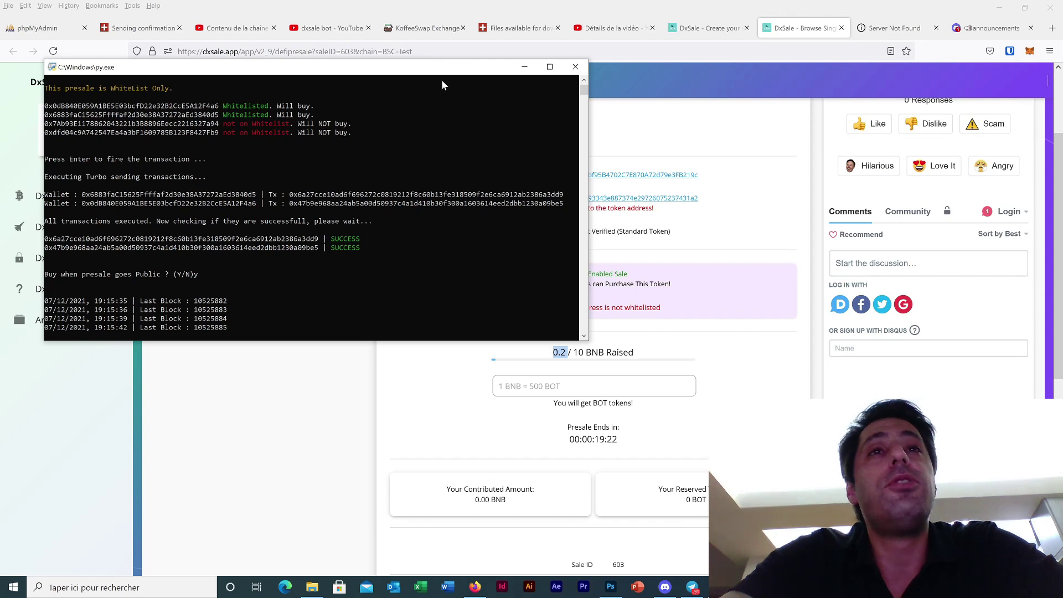
Dock the console left, then disable the COYOTE presale whitelist and approve it in MetaMask
left_click_drag(437, 71, 1, 114)
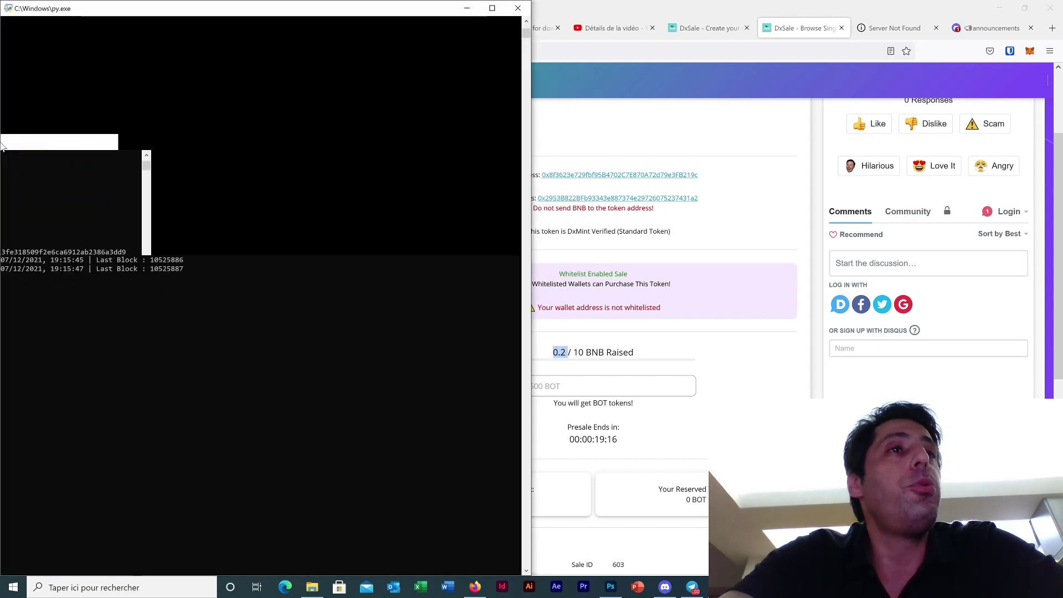
left_click(642, 167)
left_click(879, 24)
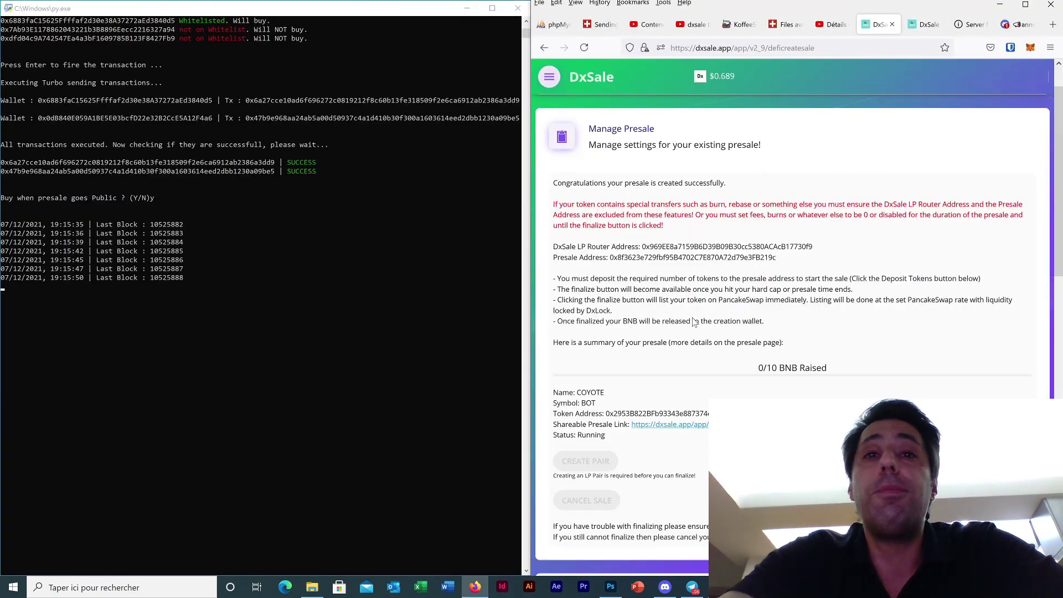
scroll(681, 330, "down", 5)
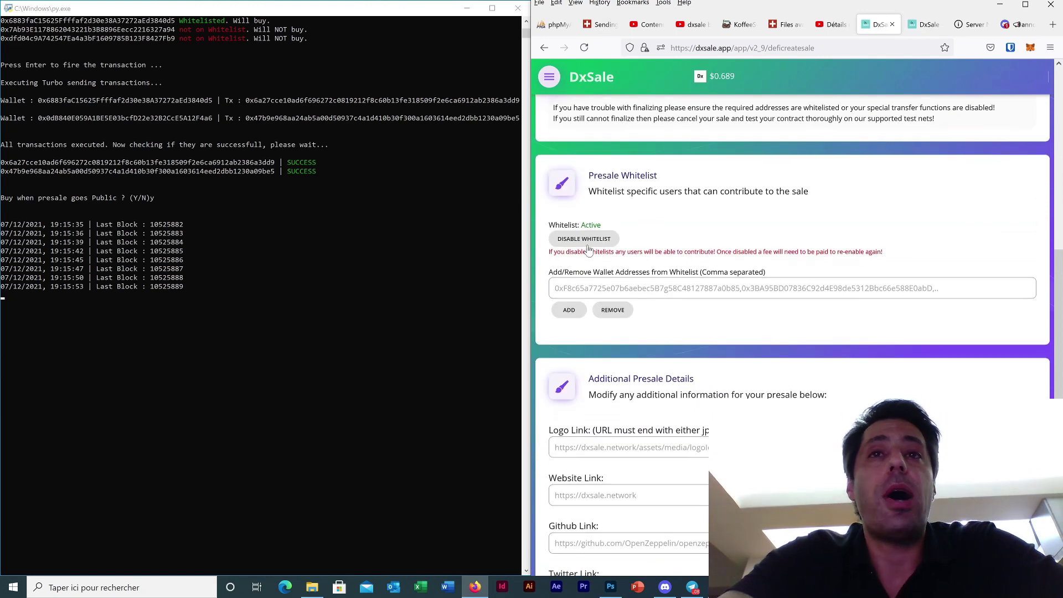
left_click(587, 242)
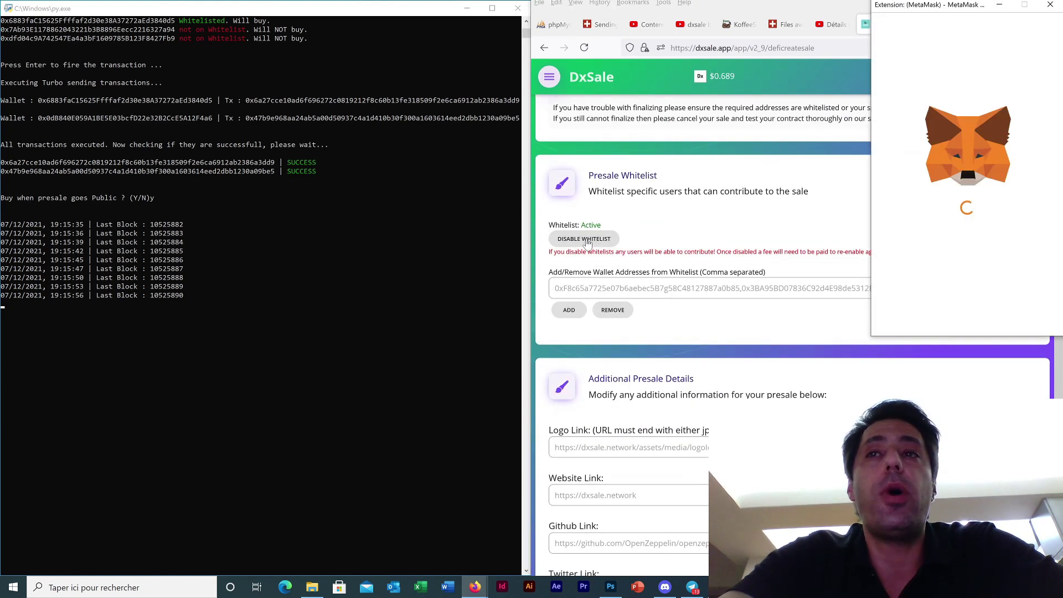
left_click(1022, 313)
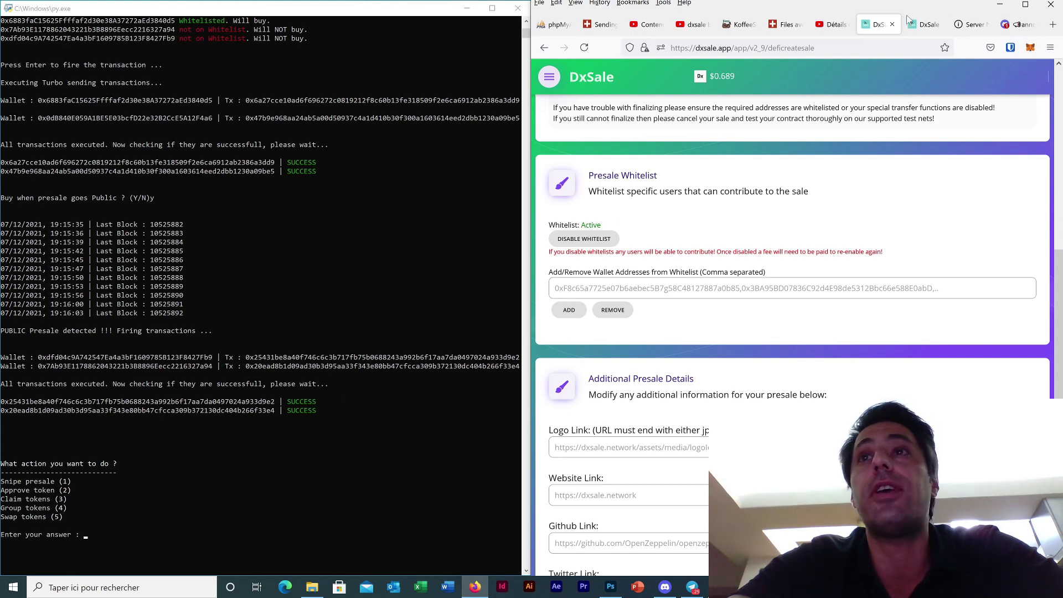
Highlight the COYOTE presale's updated BNB raised figure, now 0.4 / 10
left_click(922, 25)
left_click_drag(752, 351, 788, 363)
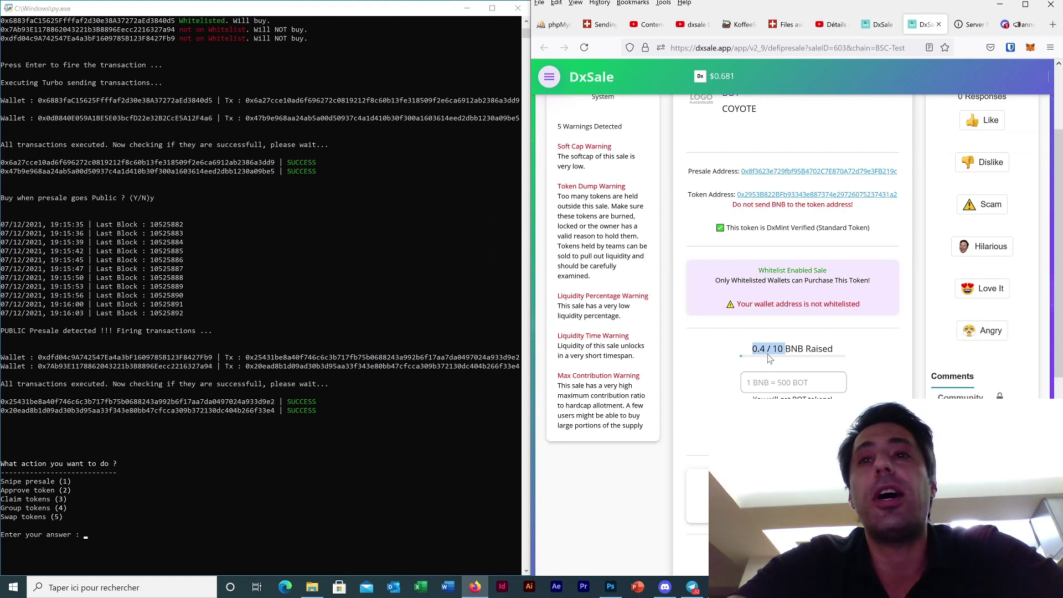
left_click_drag(752, 350, 781, 359)
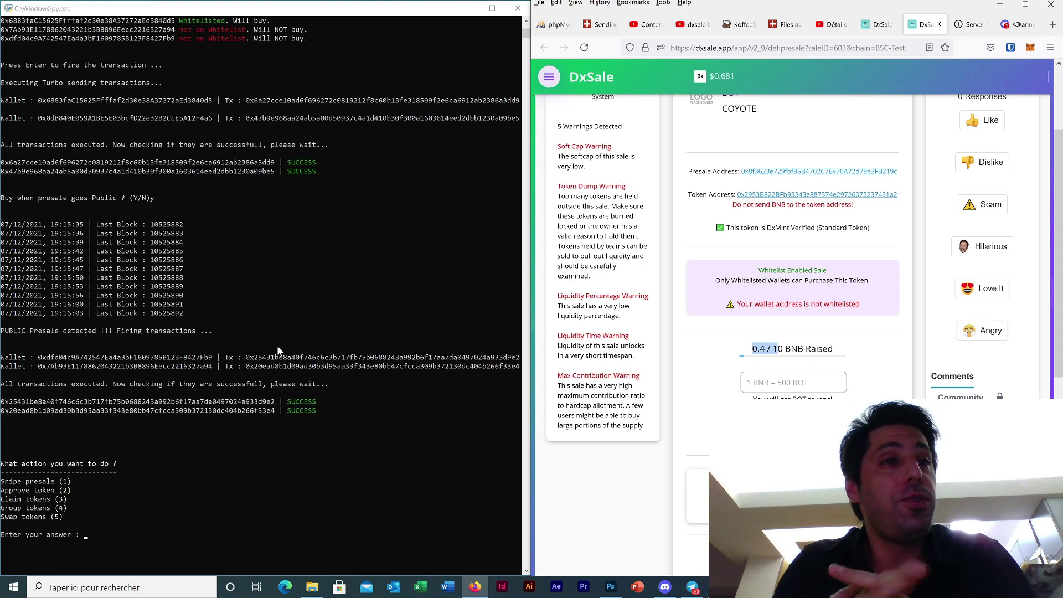
scroll(284, 299, "up", 17)
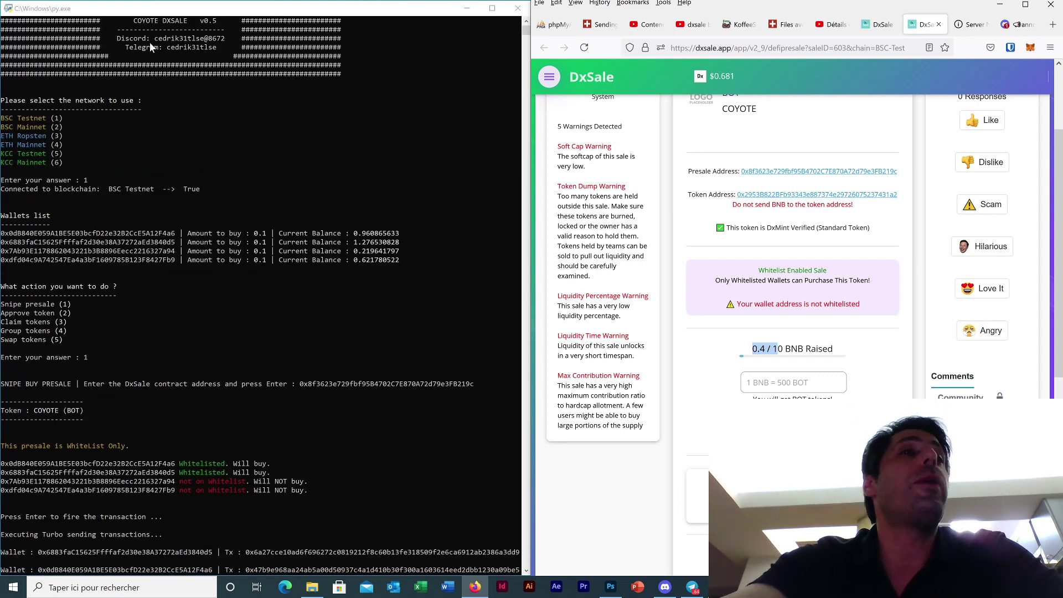
left_click(177, 48)
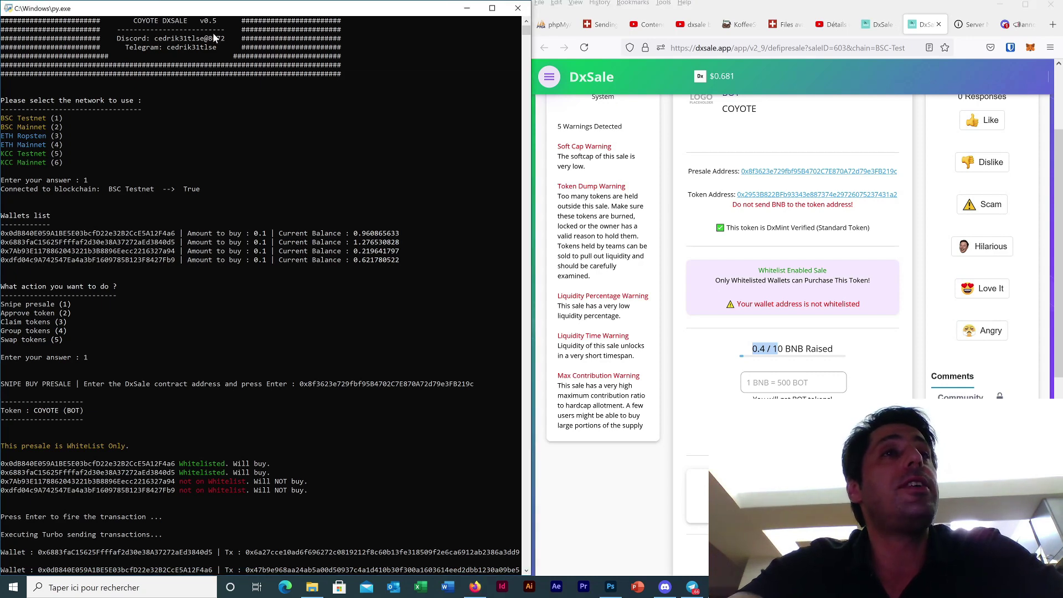